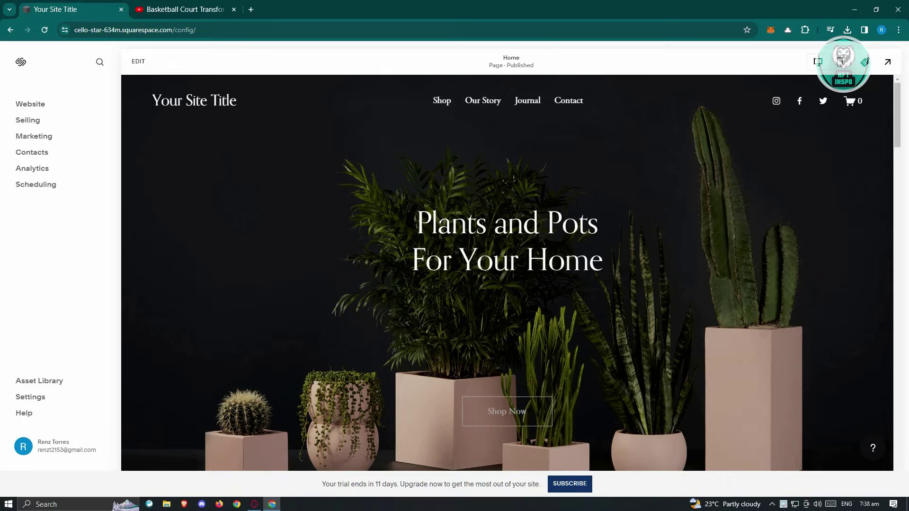
- Put the homepage into edit mode and open Add Block in the orchid section
{"action": "left_click", "coordinate": [138, 61]}
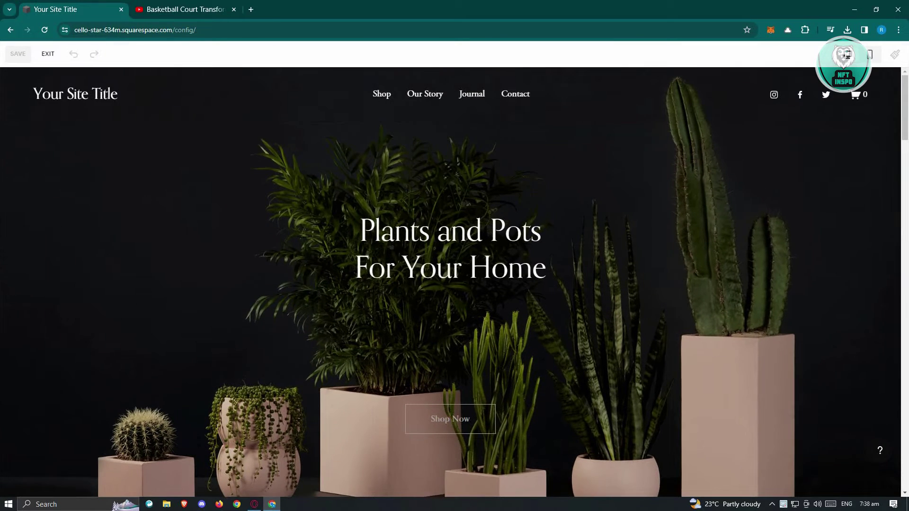
{"action": "scroll", "coordinate": [454, 284], "scroll_direction": "down", "scroll_amount": 10}
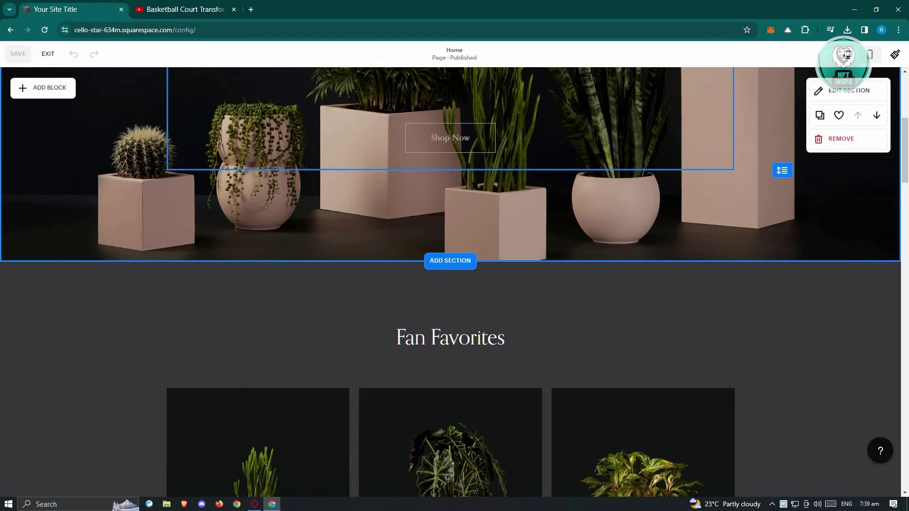
{"action": "scroll", "coordinate": [454, 284], "scroll_direction": "down", "scroll_amount": 10}
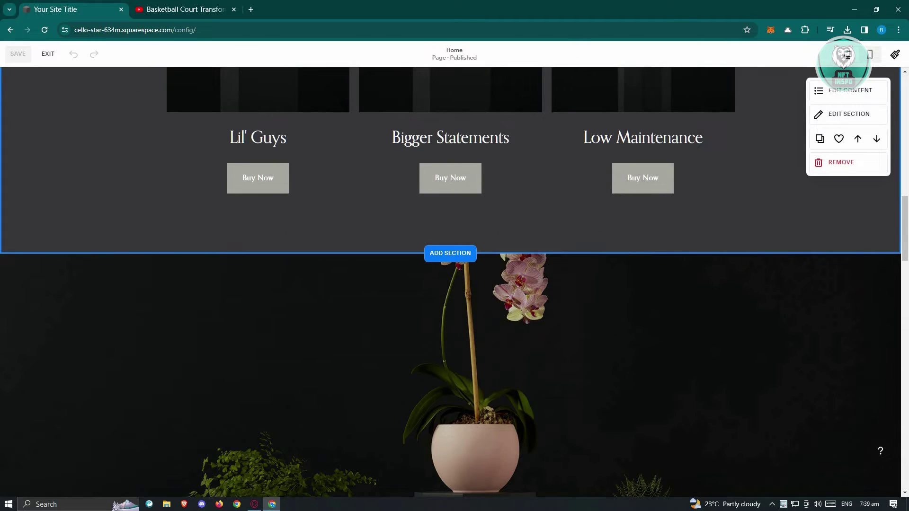
{"action": "scroll", "coordinate": [455, 237], "scroll_direction": "up", "scroll_amount": 1}
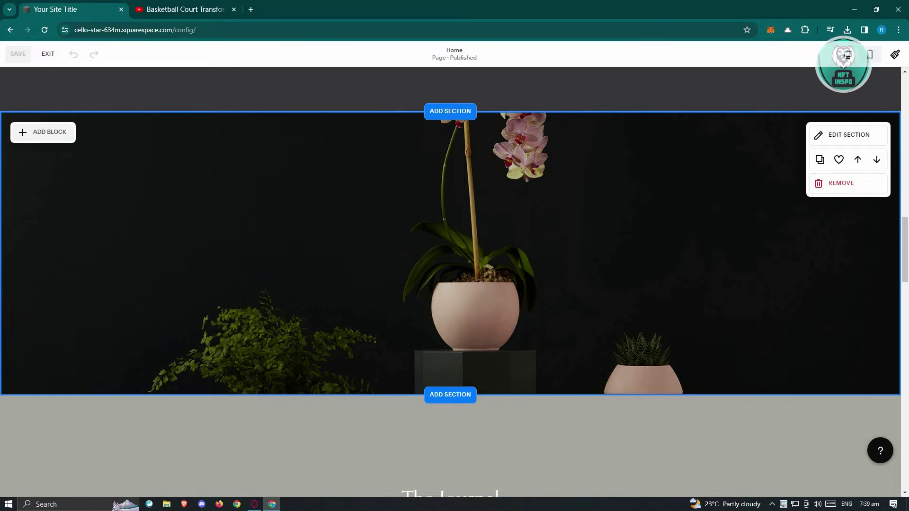
{"action": "left_click", "coordinate": [43, 132]}
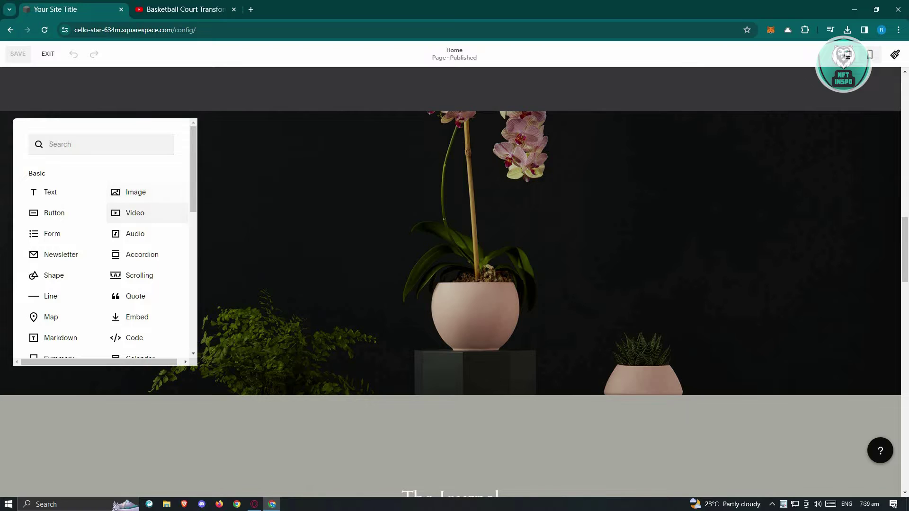
- Add a Video block to the orchid section and move it to the centre over the pot
{"action": "left_click", "coordinate": [132, 212]}
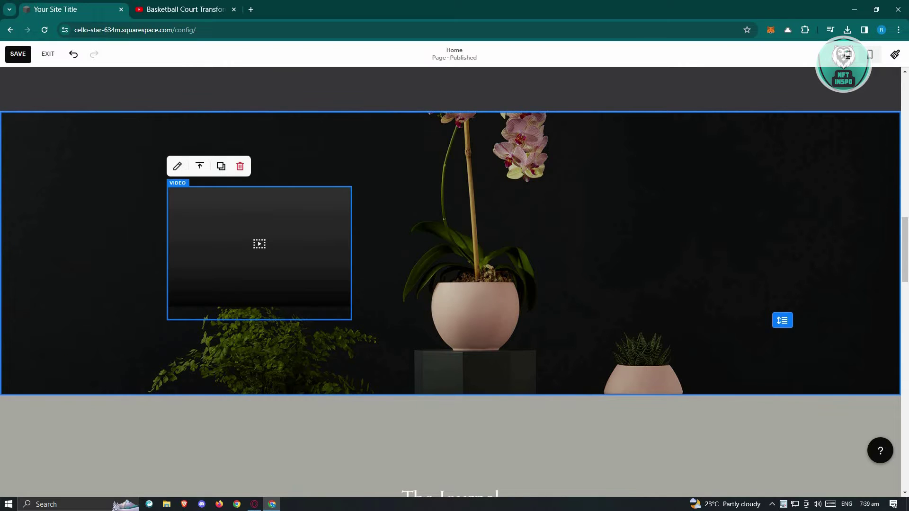
{"action": "left_click_drag", "start_coordinate": [260, 244], "coordinate": [458, 244]}
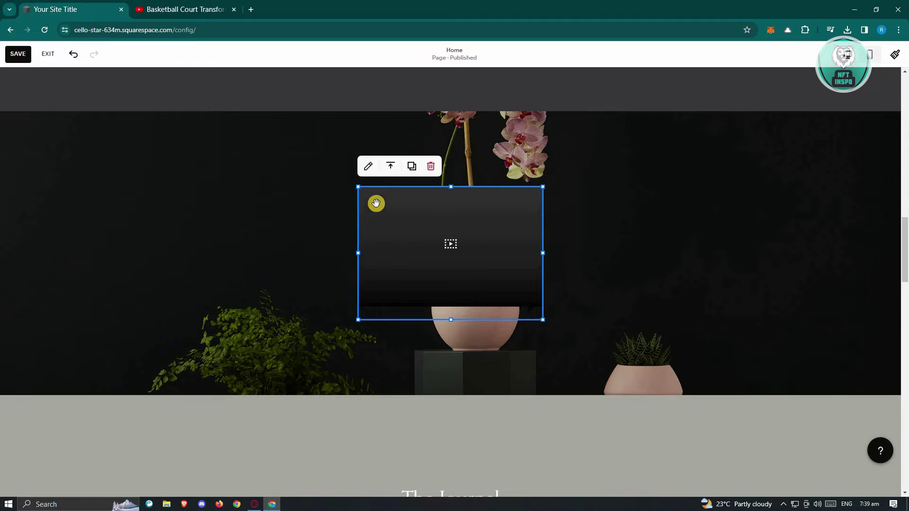
{"action": "left_click", "coordinate": [372, 167]}
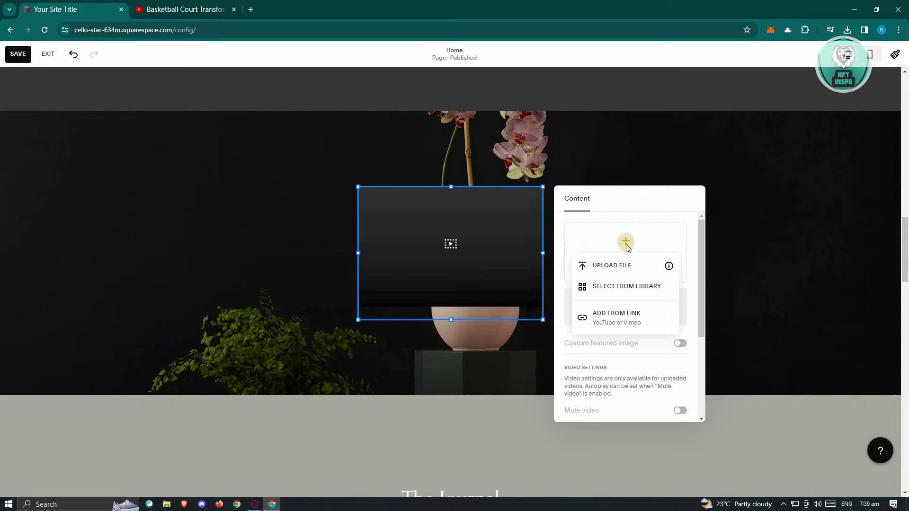
- Insert the 5-second bamboo steamer basket clip from the media library into the video block
{"action": "left_click", "coordinate": [637, 292]}
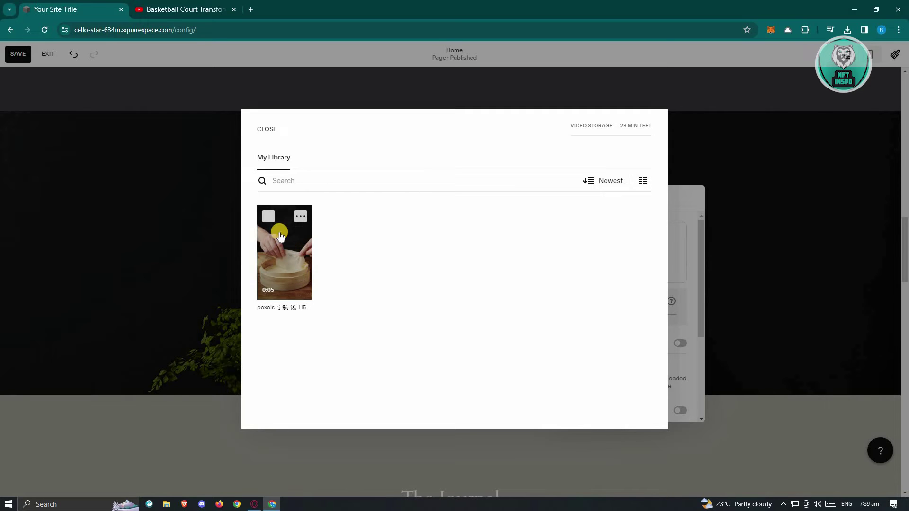
{"action": "left_click", "coordinate": [268, 219]}
{"action": "left_click", "coordinate": [639, 412]}
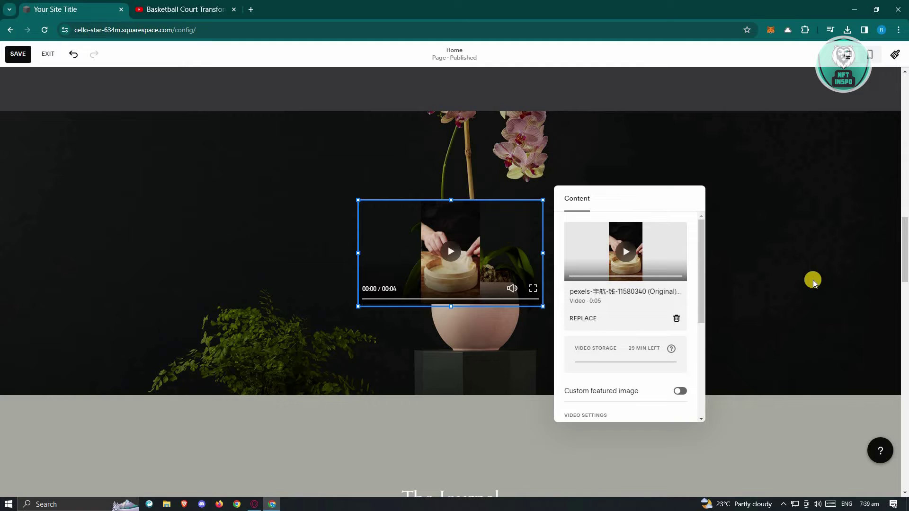
{"action": "key", "text": "Escape"}
- Widen the video block into a larger frame and settle it over the orchid pot
{"action": "left_click_drag", "start_coordinate": [487, 247], "coordinate": [452, 257]}
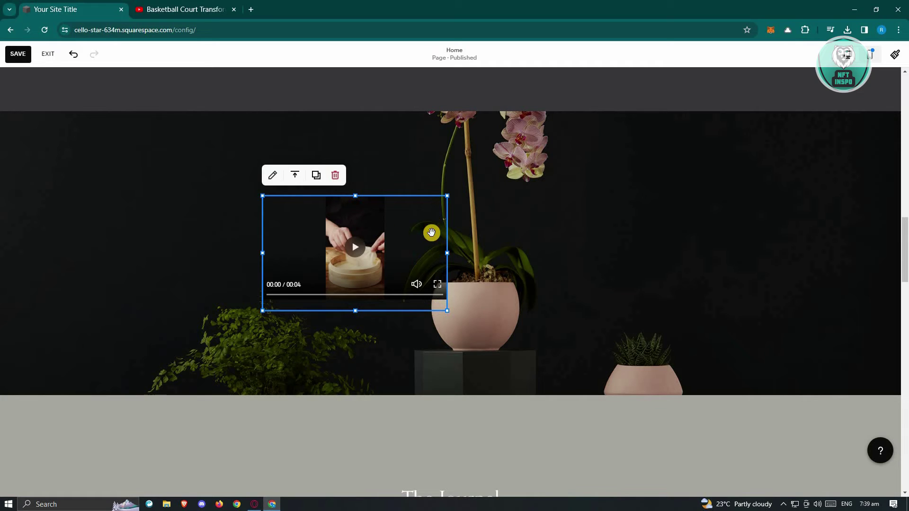
{"action": "left_click_drag", "start_coordinate": [368, 227], "coordinate": [686, 325]}
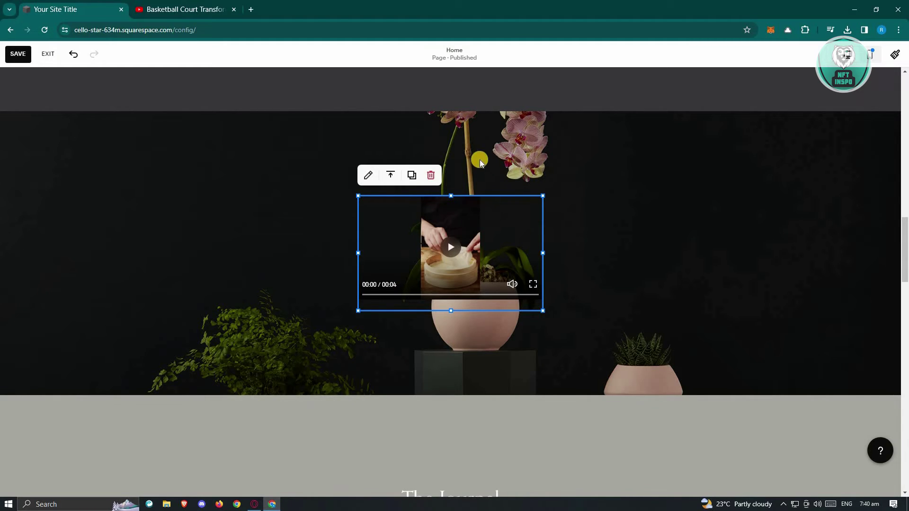
{"action": "left_click_drag", "start_coordinate": [545, 253], "coordinate": [739, 260]}
{"action": "left_click_drag", "start_coordinate": [504, 223], "coordinate": [697, 222]}
{"action": "left_click_drag", "start_coordinate": [592, 221], "coordinate": [562, 229]}
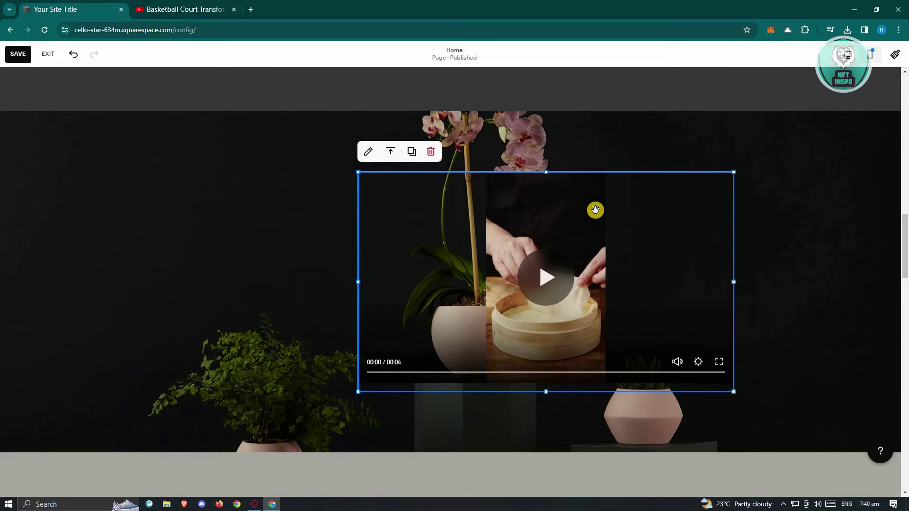
{"action": "left_click", "coordinate": [368, 151]}
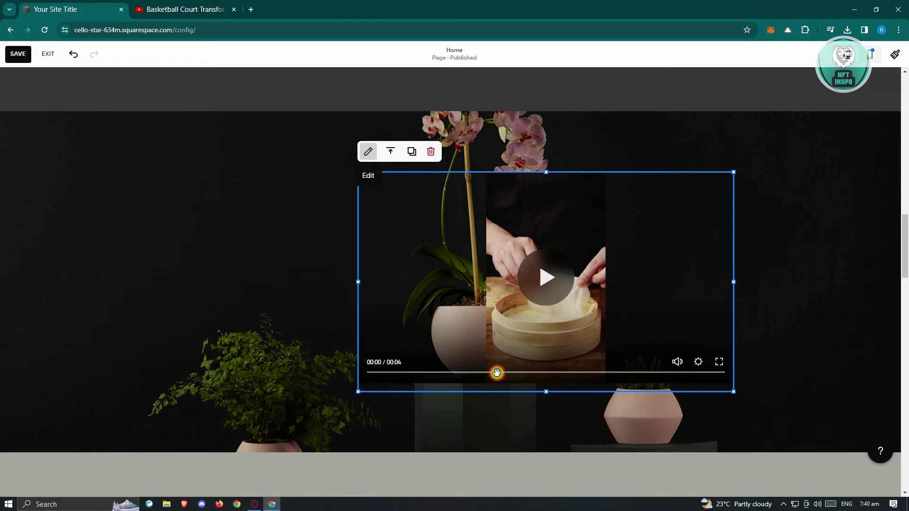
- Set the video's player controls to None and switch on Mute video and Autoplay
{"action": "scroll", "coordinate": [824, 312], "scroll_direction": "down", "scroll_amount": 5}
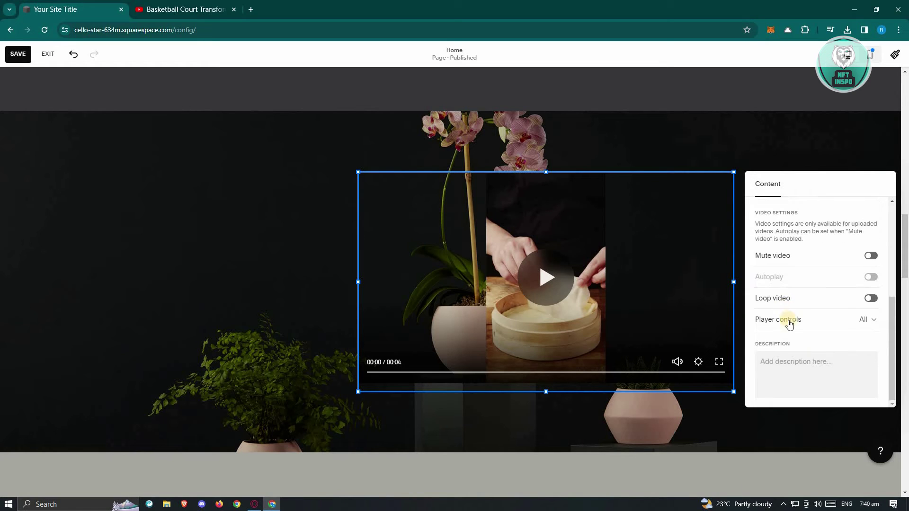
{"action": "left_click", "coordinate": [865, 320]}
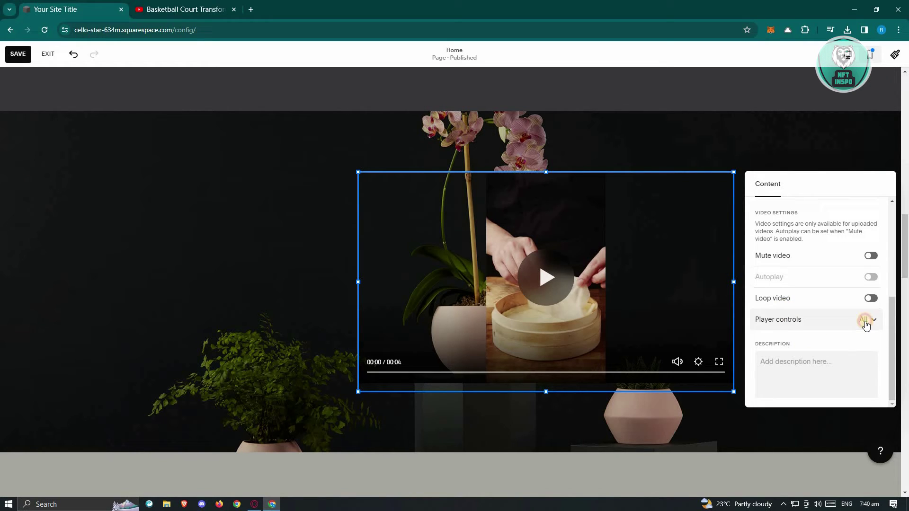
{"action": "left_click", "coordinate": [811, 341]}
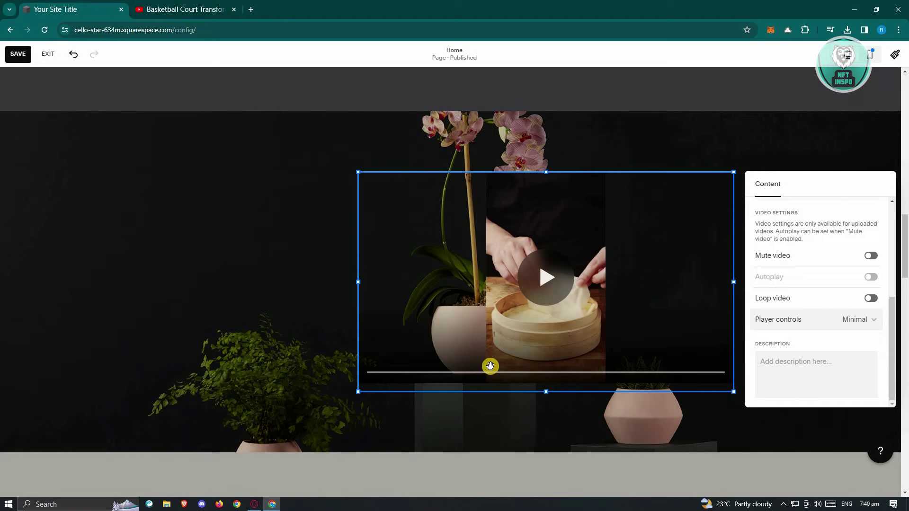
{"action": "left_click", "coordinate": [858, 320]}
{"action": "left_click", "coordinate": [783, 340]}
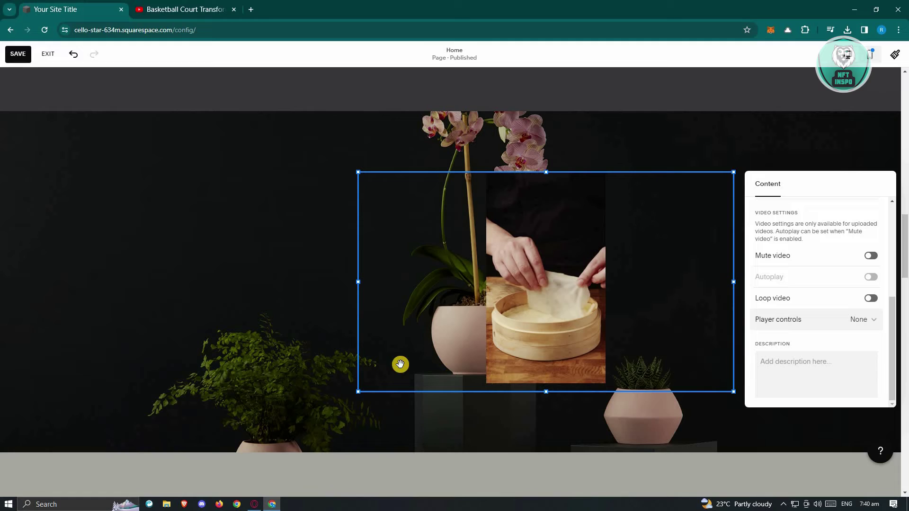
{"action": "left_click", "coordinate": [871, 255]}
{"action": "left_click", "coordinate": [871, 277]}
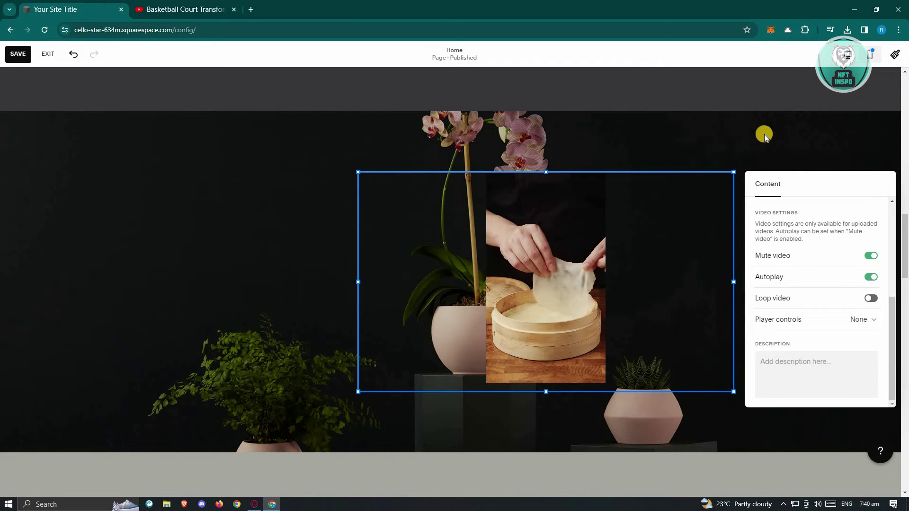
- Move the video block left of the orchid and adjust its width and height
{"action": "left_click_drag", "start_coordinate": [562, 248], "coordinate": [270, 194]}
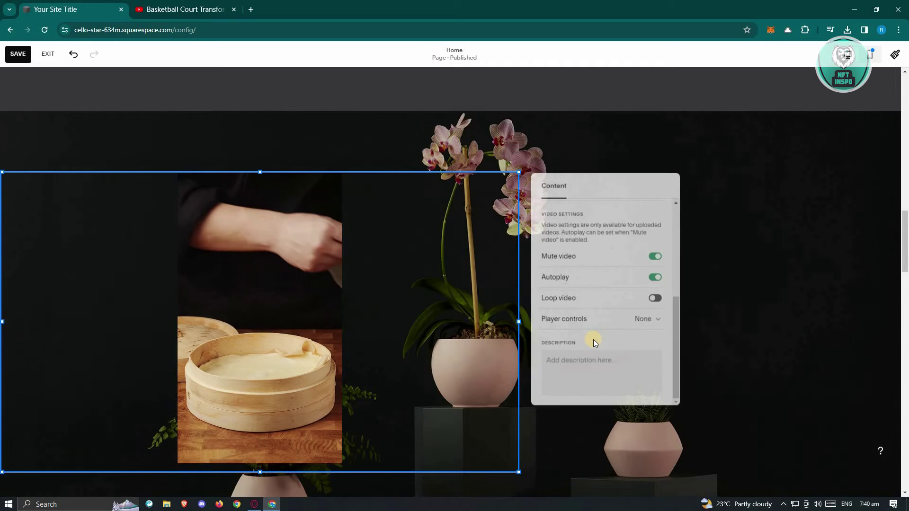
{"action": "scroll", "coordinate": [521, 327], "scroll_direction": "down", "scroll_amount": 2}
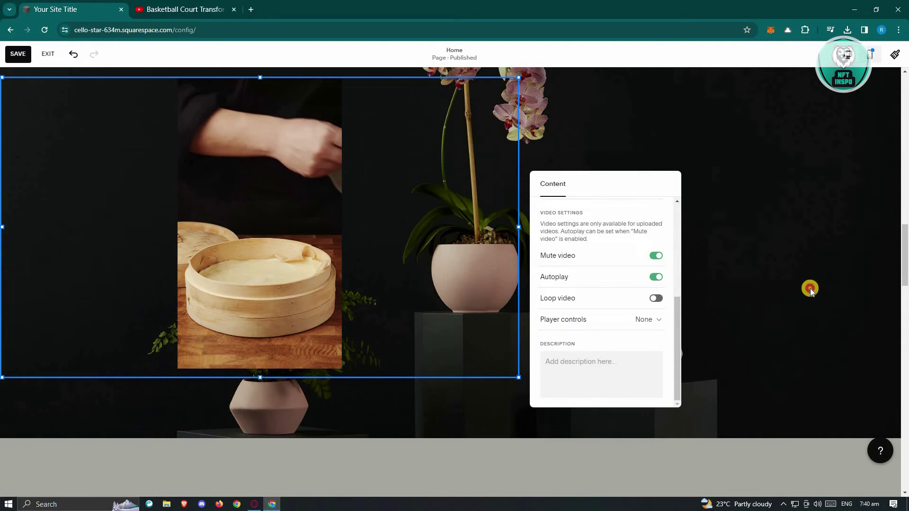
{"action": "left_click", "coordinate": [810, 288]}
{"action": "left_click", "coordinate": [501, 217]}
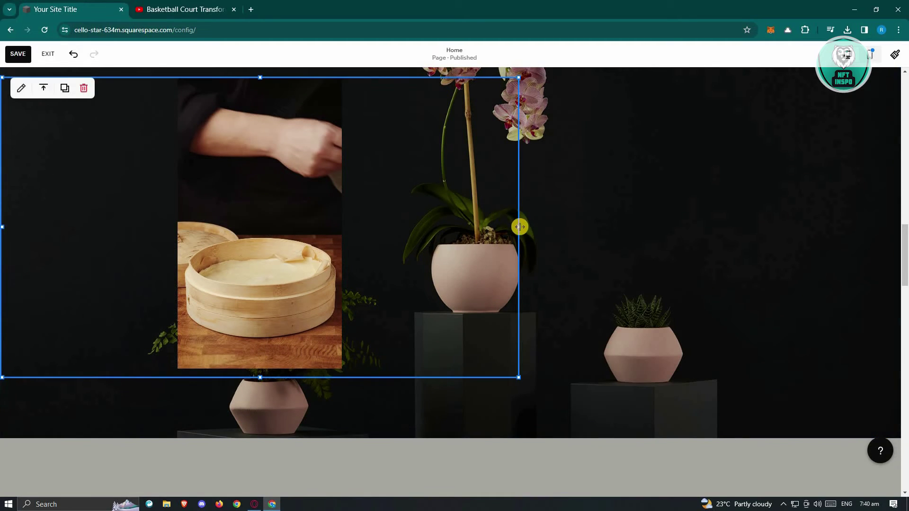
{"action": "left_click_drag", "start_coordinate": [521, 227], "coordinate": [736, 246]}
{"action": "left_click_drag", "start_coordinate": [349, 237], "coordinate": [347, 240]}
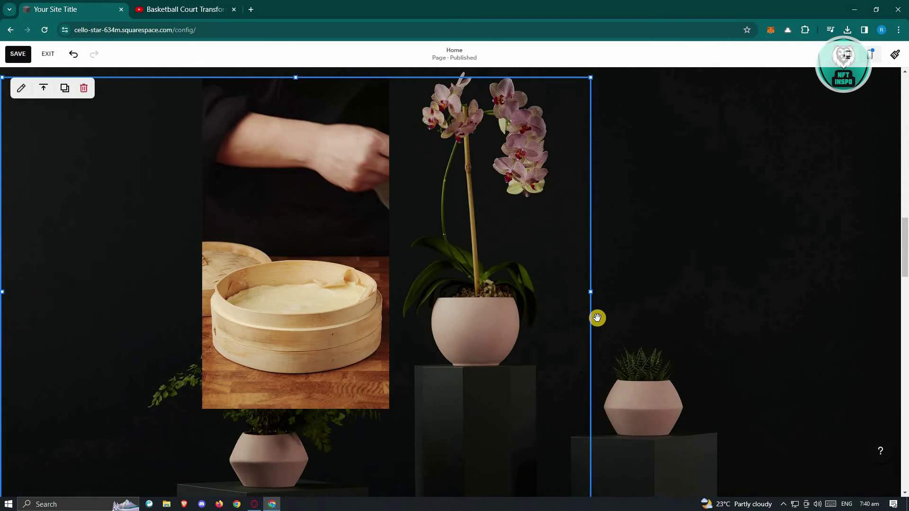
{"action": "scroll", "coordinate": [448, 324], "scroll_direction": "down", "scroll_amount": 5}
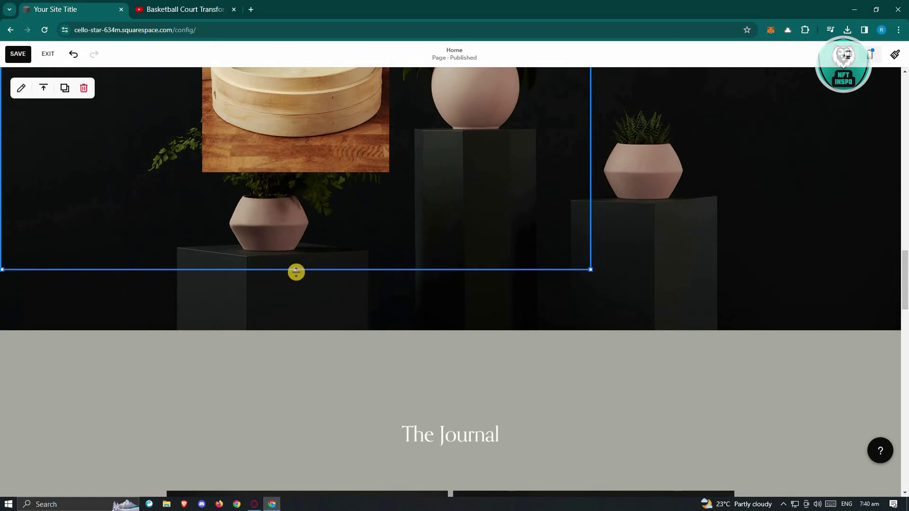
{"action": "left_click_drag", "start_coordinate": [295, 272], "coordinate": [354, 272]}
{"action": "scroll", "coordinate": [354, 272], "scroll_direction": "up", "scroll_amount": 5}
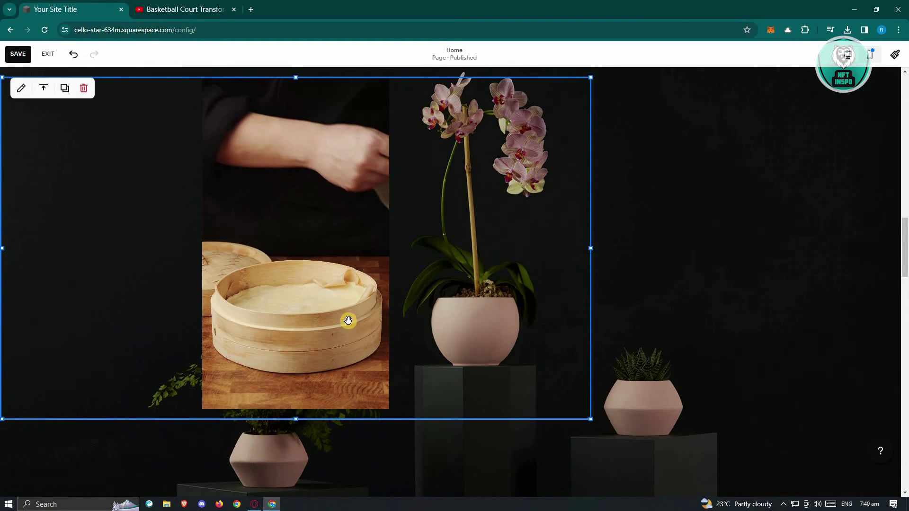
{"action": "left_click_drag", "start_coordinate": [308, 229], "coordinate": [346, 230]}
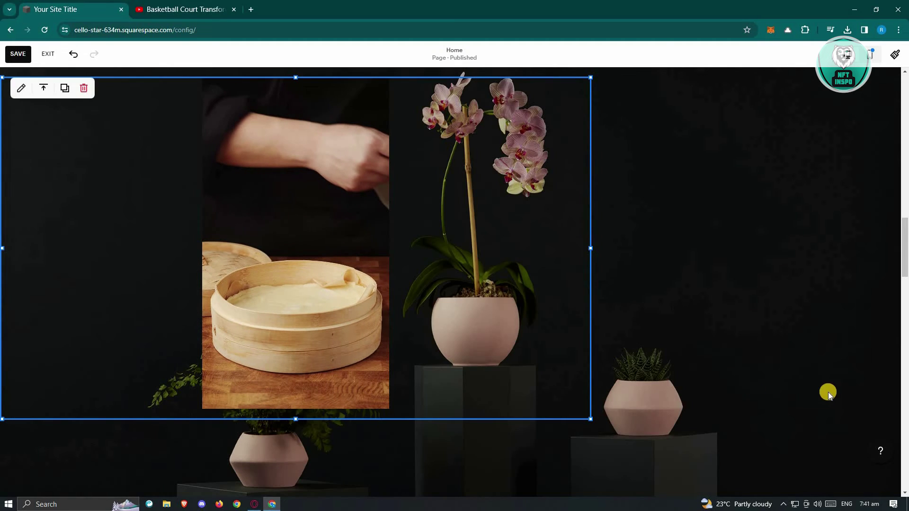
- Narrow and shorten the video block further, settling it left of the orchid near the top
{"action": "left_click", "coordinate": [722, 186]}
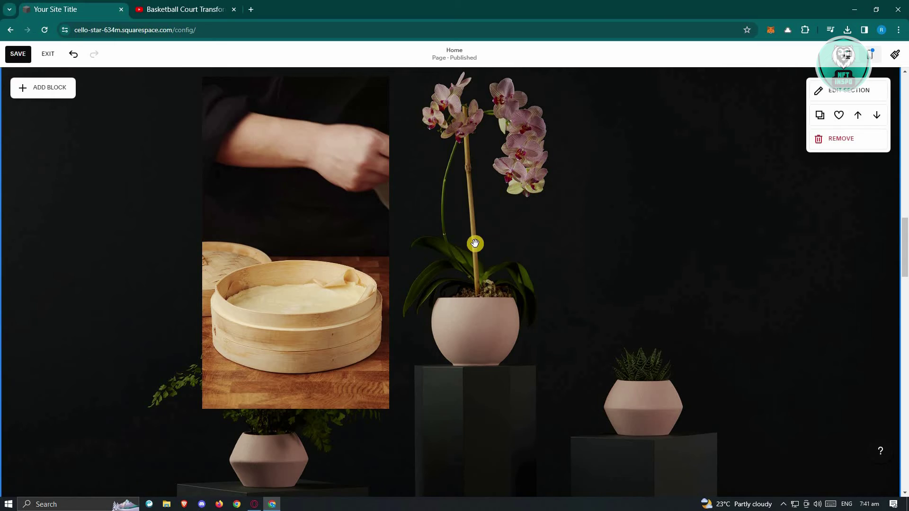
{"action": "left_click", "coordinate": [594, 232]}
{"action": "left_click_drag", "start_coordinate": [589, 249], "coordinate": [428, 244]}
{"action": "left_click_drag", "start_coordinate": [233, 163], "coordinate": [346, 182]}
{"action": "left_click_drag", "start_coordinate": [319, 433], "coordinate": [358, 257]}
{"action": "left_click_drag", "start_coordinate": [347, 196], "coordinate": [353, 195]}
- Copy the Basketball Court Transformation Short's embed code from YouTube and return to Squarespace
{"action": "left_click", "coordinate": [184, 10]}
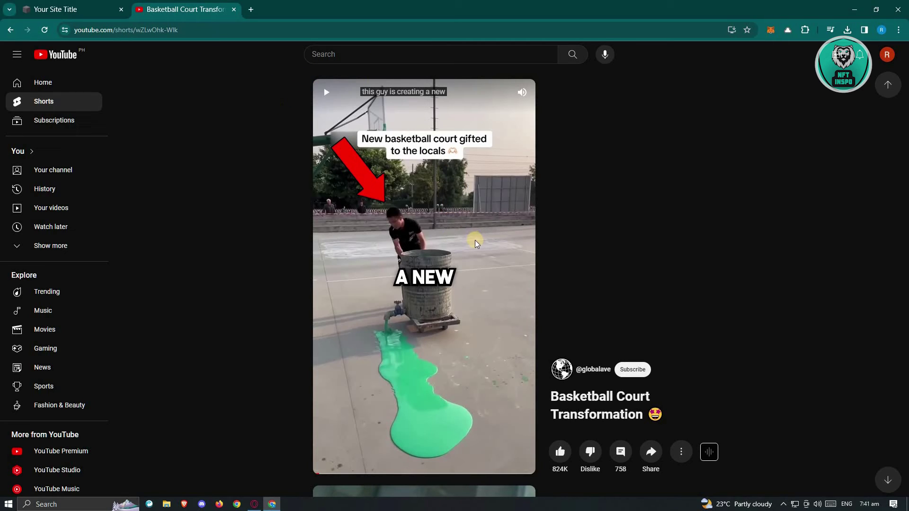
{"action": "right_click", "coordinate": [420, 201]}
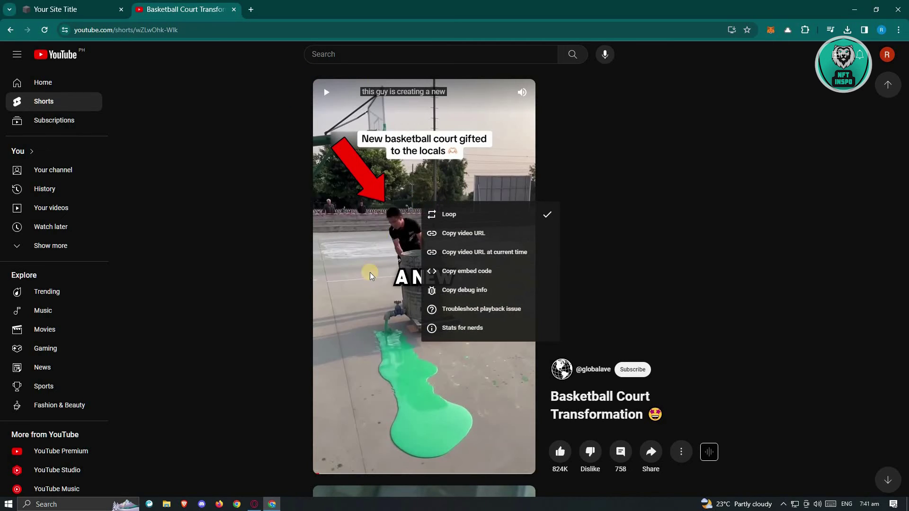
{"action": "left_click", "coordinate": [459, 273]}
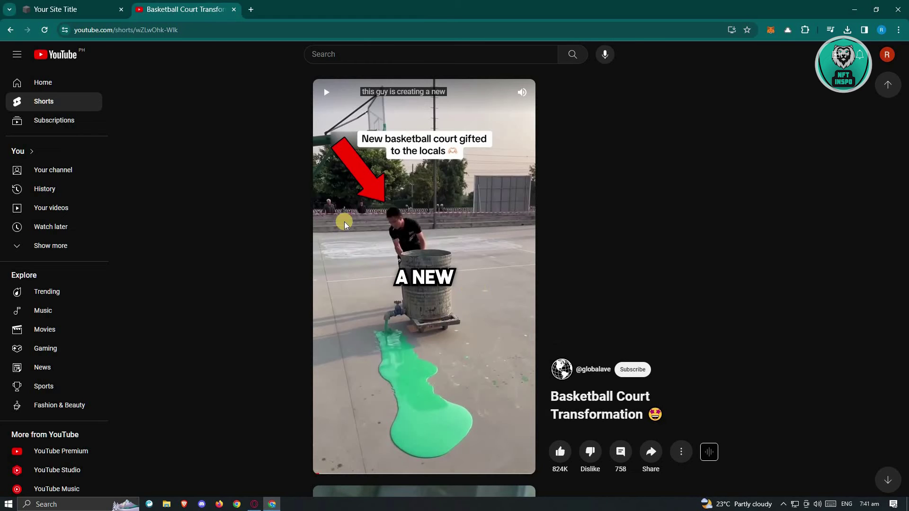
{"action": "left_click", "coordinate": [75, 6]}
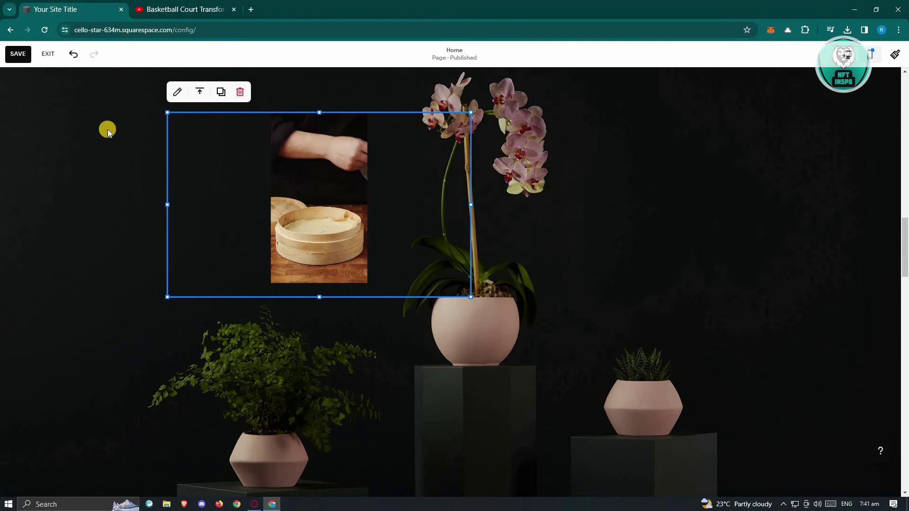
- Add a Code block to the orchid section and place it right of the orchid
{"action": "scroll", "coordinate": [62, 217], "scroll_direction": "up", "scroll_amount": 4}
{"action": "left_click", "coordinate": [87, 290]}
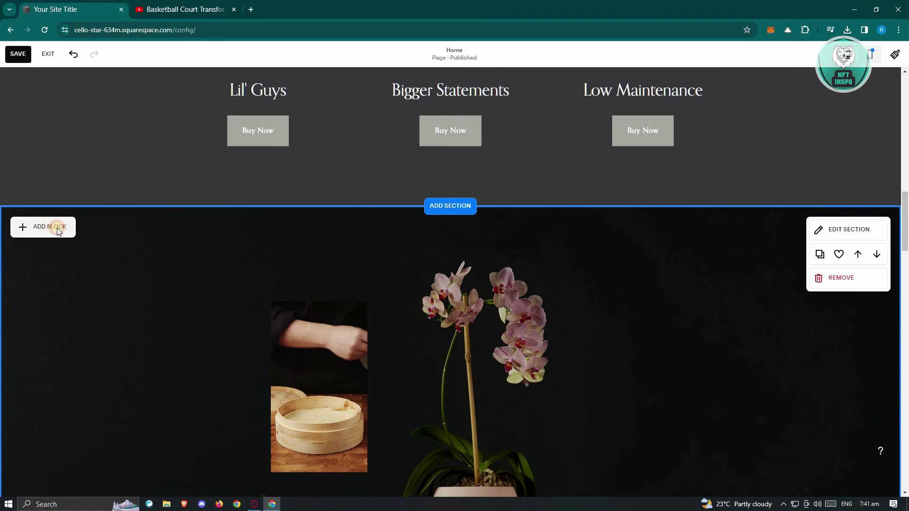
{"action": "left_click", "coordinate": [58, 229]}
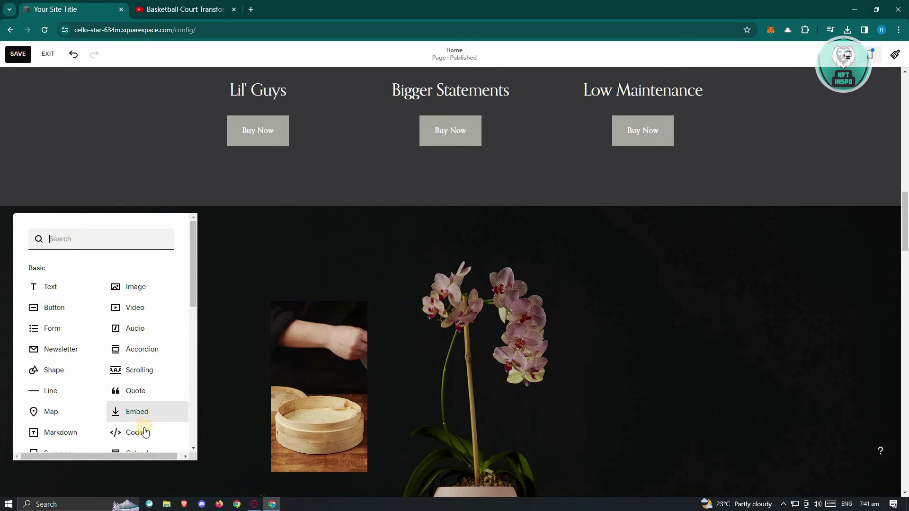
{"action": "left_click", "coordinate": [180, 428]}
{"action": "left_click_drag", "start_coordinate": [224, 292], "coordinate": [576, 344]}
- Replace the Hello, World! placeholder code with the pasted YouTube Short embed
{"action": "scroll", "coordinate": [576, 345], "scroll_direction": "down", "scroll_amount": 2}
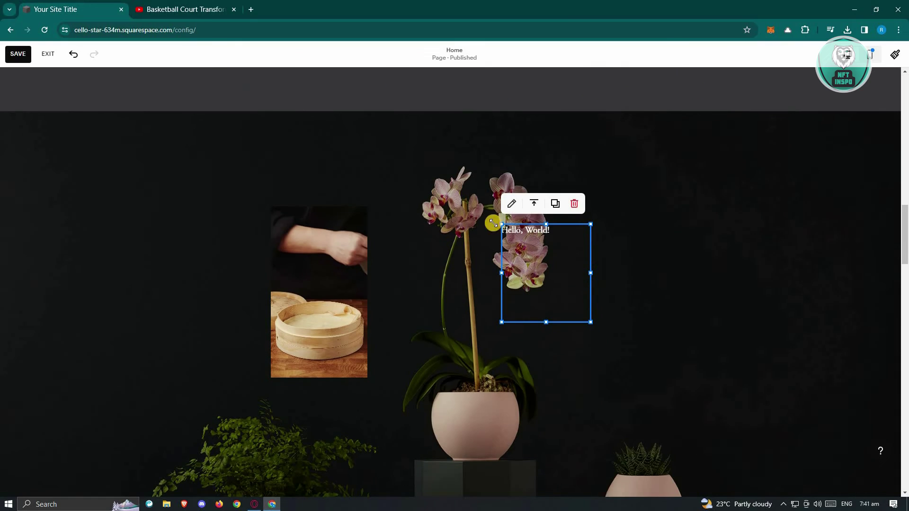
{"action": "left_click", "coordinate": [511, 204]}
{"action": "left_click_drag", "start_coordinate": [776, 297], "coordinate": [544, 258]}
{"action": "key", "text": "ctrl+v"}
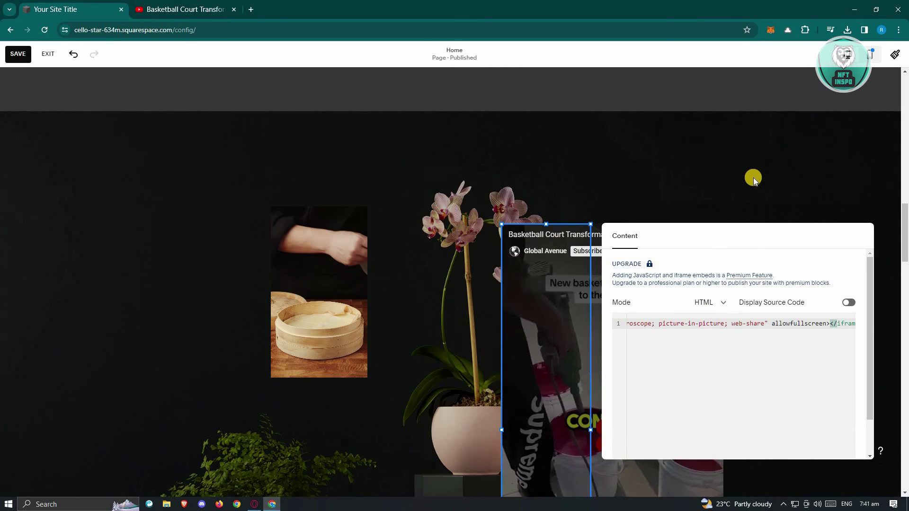
{"action": "left_click", "coordinate": [753, 180]}
{"action": "scroll", "coordinate": [738, 320], "scroll_direction": "down", "scroll_amount": 1}
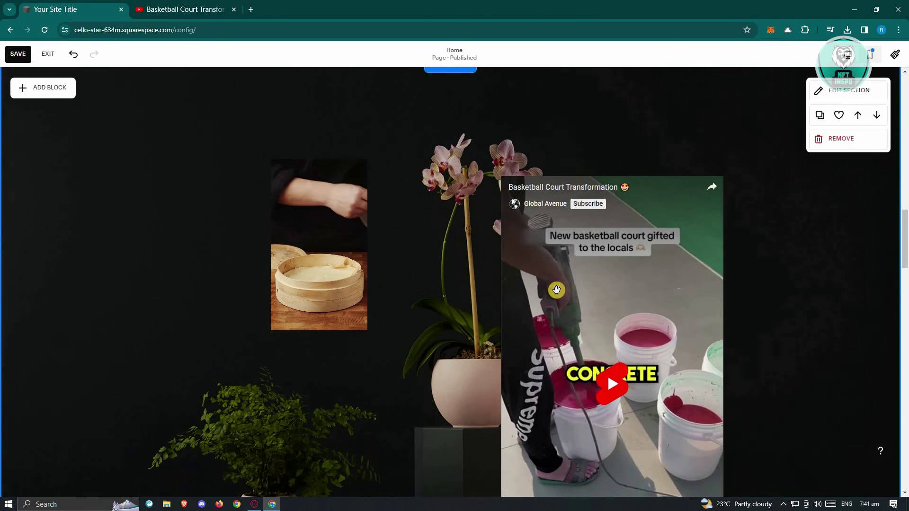
- Widen the Short's code block, verify its embed code, nudge it beside the orchid, and save
{"action": "scroll", "coordinate": [556, 290], "scroll_direction": "down", "scroll_amount": 2}
{"action": "mouse_move", "coordinate": [695, 279]}
{"action": "left_mouse_down"}
{"action": "mouse_move", "coordinate": [765, 284]}
{"action": "mouse_move", "coordinate": [738, 286]}
{"action": "left_mouse_up"}
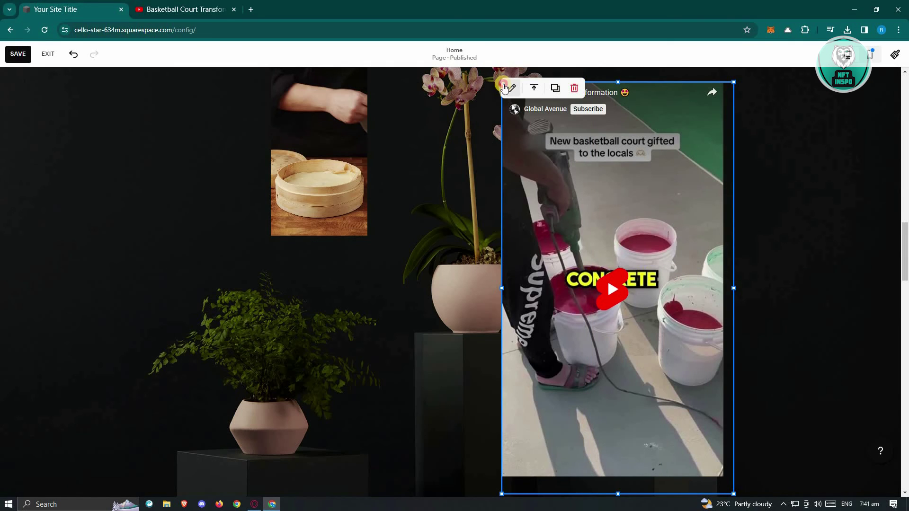
{"action": "left_click", "coordinate": [505, 88]}
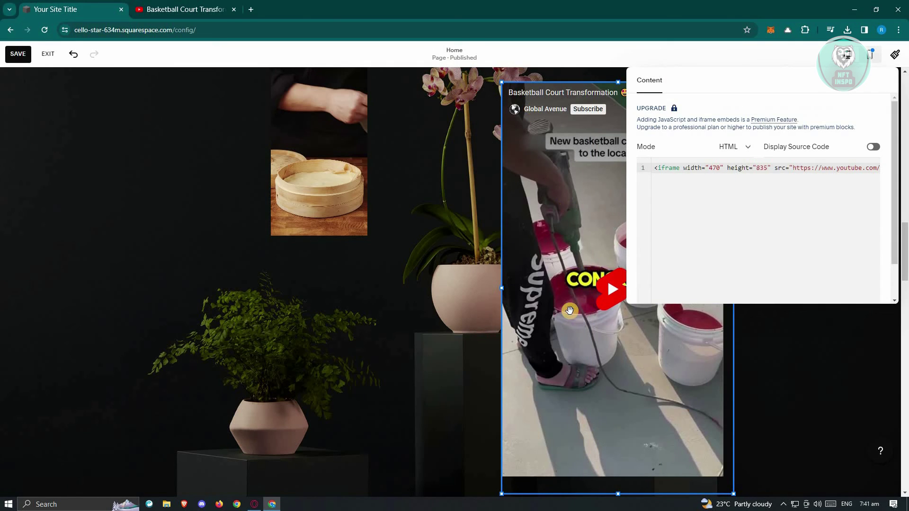
{"action": "left_click", "coordinate": [478, 306]}
{"action": "scroll", "coordinate": [615, 284], "scroll_direction": "up", "scroll_amount": 1}
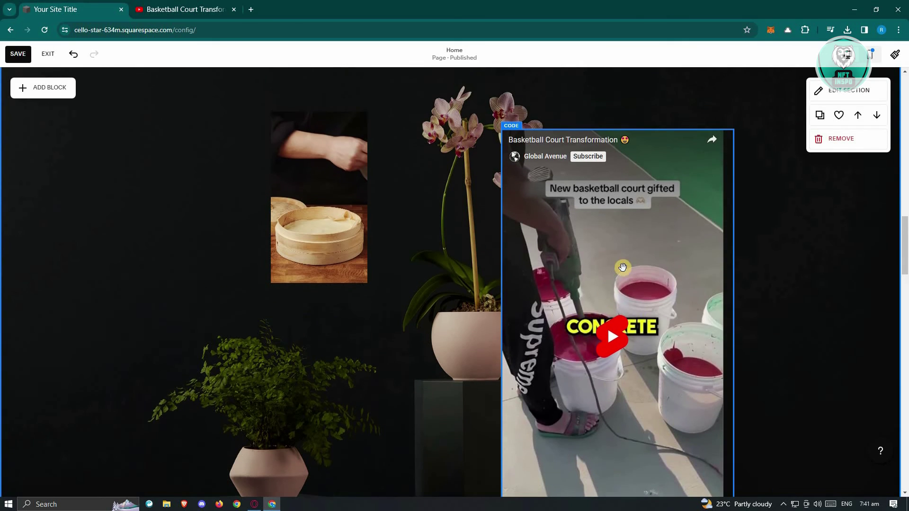
{"action": "scroll", "coordinate": [690, 270], "scroll_direction": "down", "scroll_amount": 1}
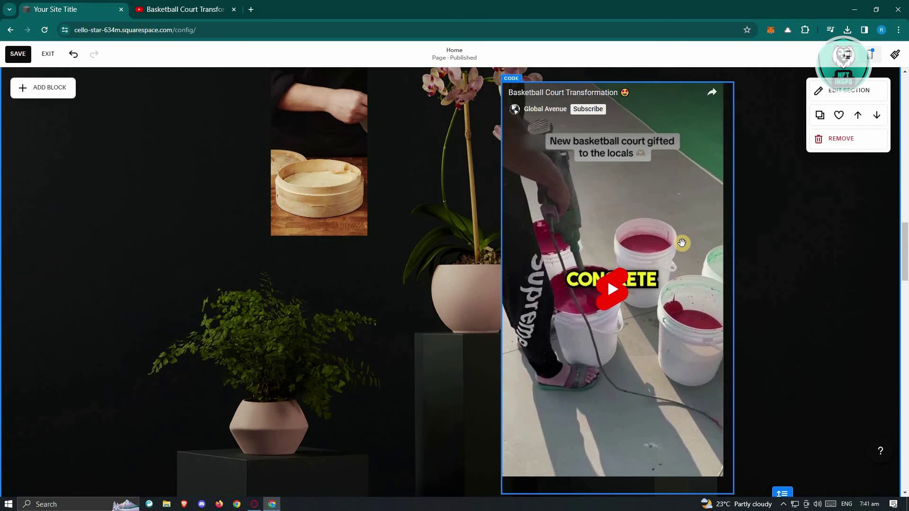
{"action": "left_click_drag", "start_coordinate": [668, 237], "coordinate": [680, 255]}
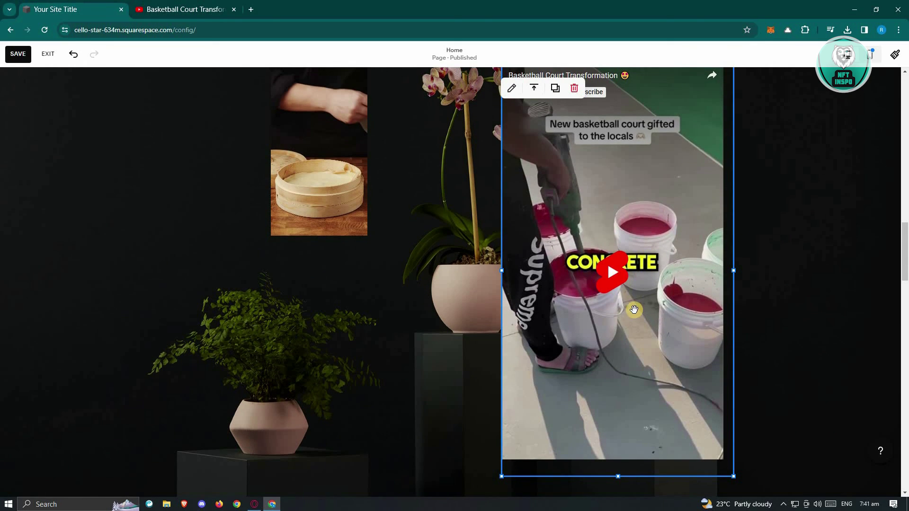
{"action": "scroll", "coordinate": [638, 279], "scroll_direction": "up", "scroll_amount": 1}
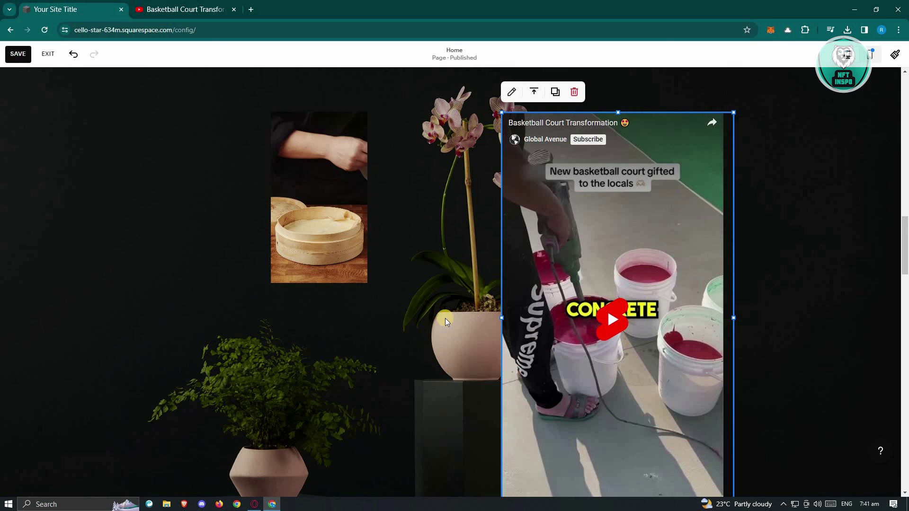
{"action": "left_click", "coordinate": [18, 54]}
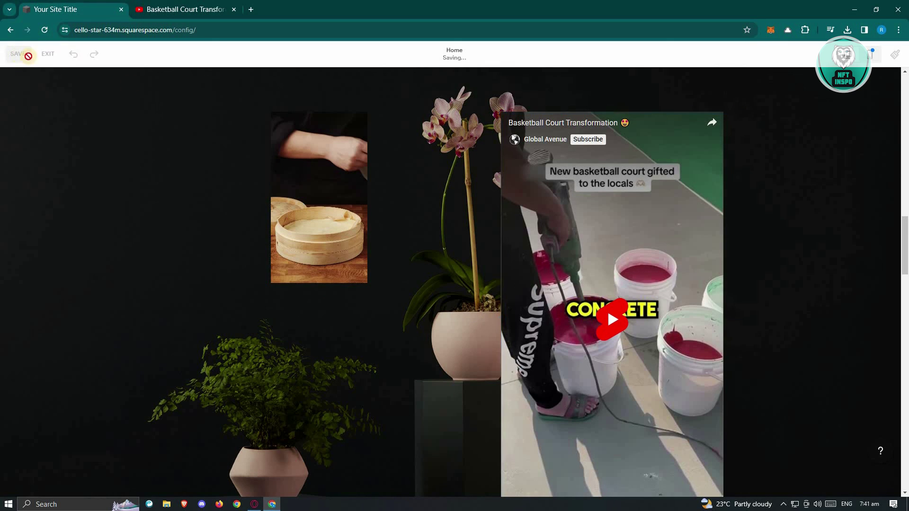